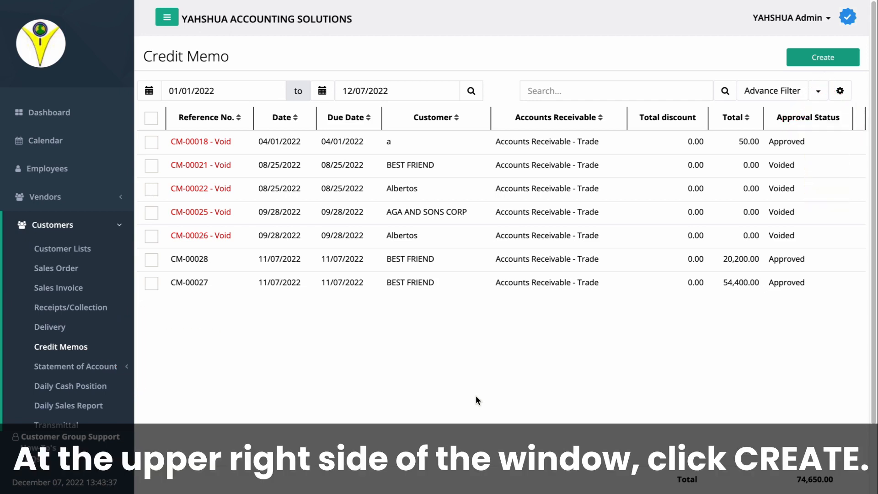
- Create a new credit memo dated 12/06/2022, keeping the due date at 12/07/2022
{"action": "left_click", "coordinate": [822, 57]}
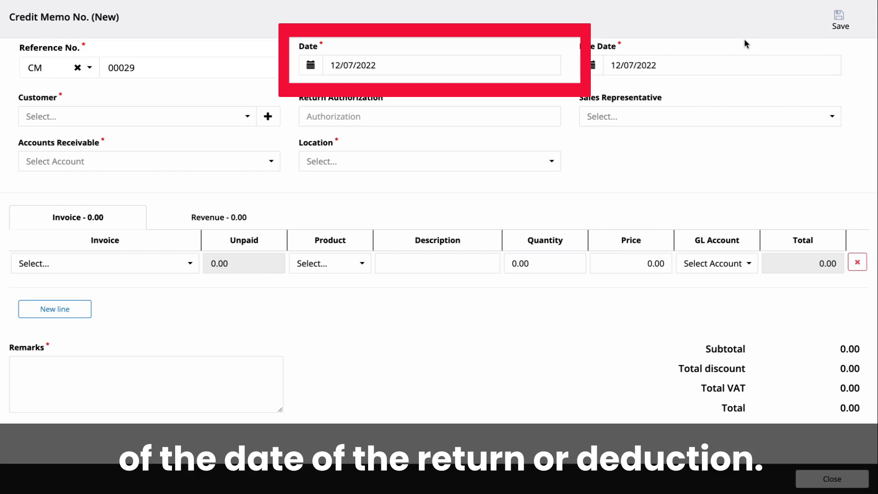
{"action": "left_click", "coordinate": [311, 65]}
{"action": "left_click", "coordinate": [379, 134]}
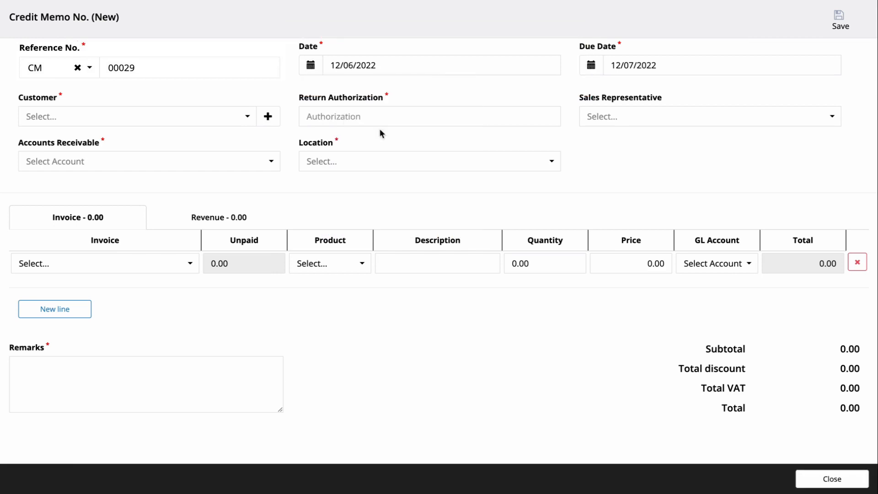
{"action": "left_click", "coordinate": [592, 66]}
{"action": "left_click", "coordinate": [701, 132]}
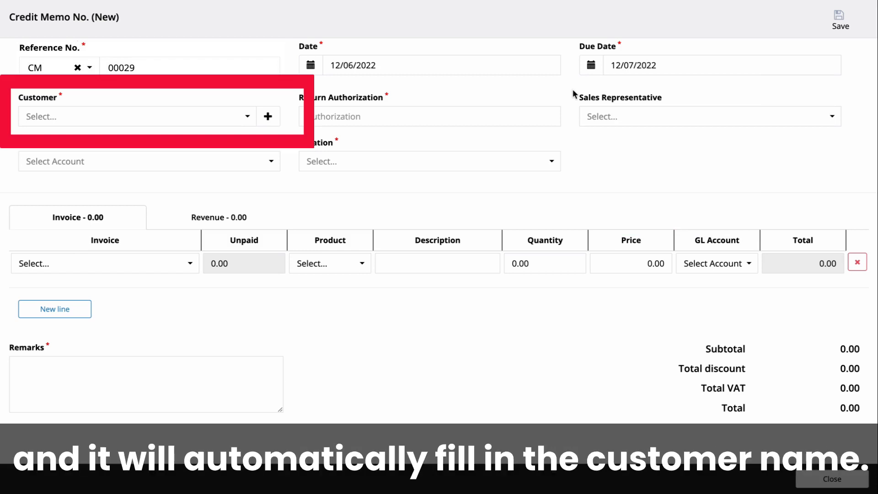
- Select customer 'a' and enter the approver's name under Return Authorization
{"action": "left_click", "coordinate": [178, 122]}
{"action": "left_click", "coordinate": [174, 137]}
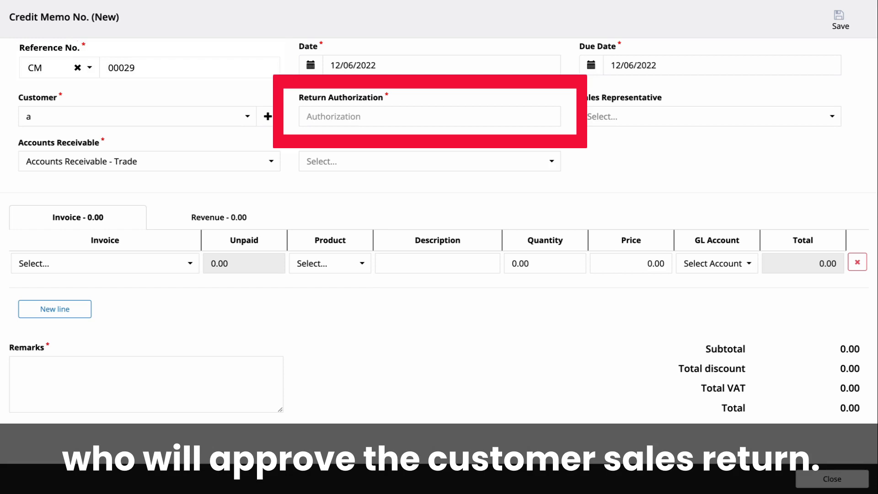
{"action": "left_click", "coordinate": [374, 120]}
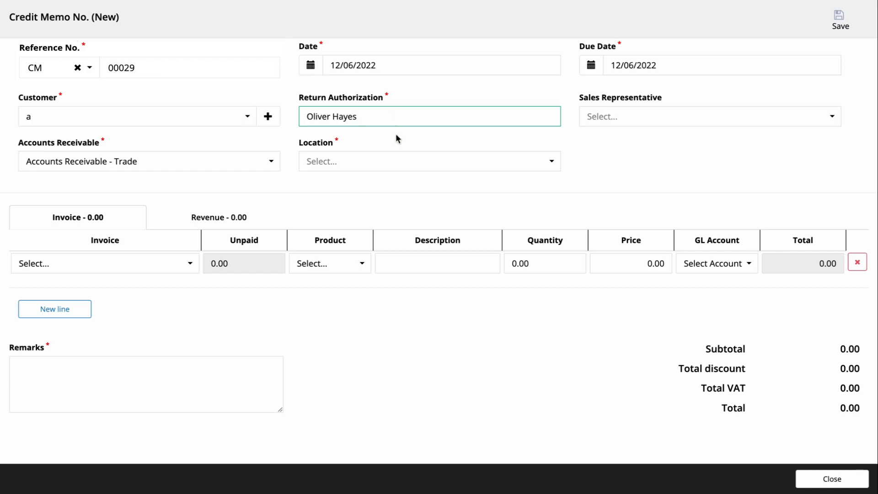
{"action": "left_click", "coordinate": [395, 135]}
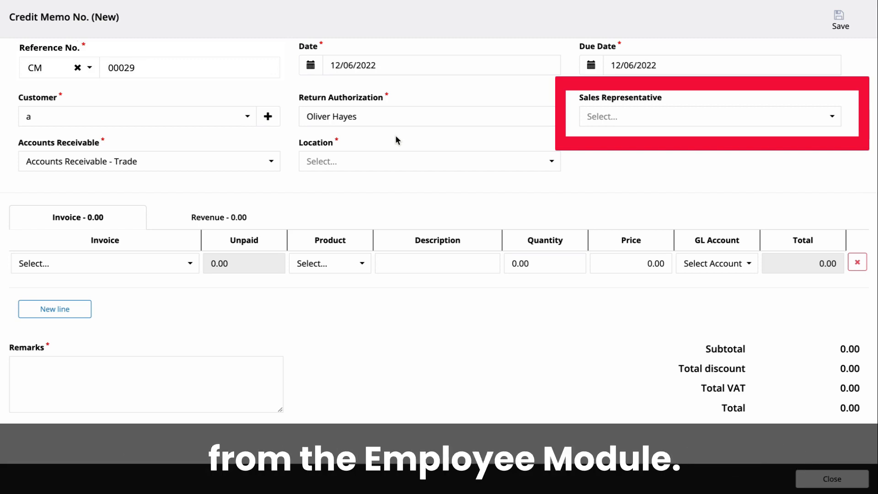
- Assign the sales representative and set the memo location to Main
{"action": "left_click", "coordinate": [601, 116]}
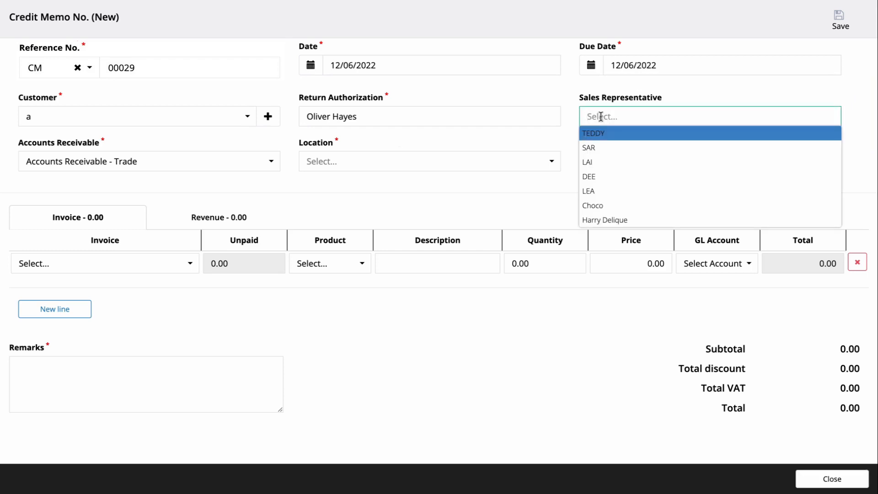
{"action": "left_click", "coordinate": [597, 220]}
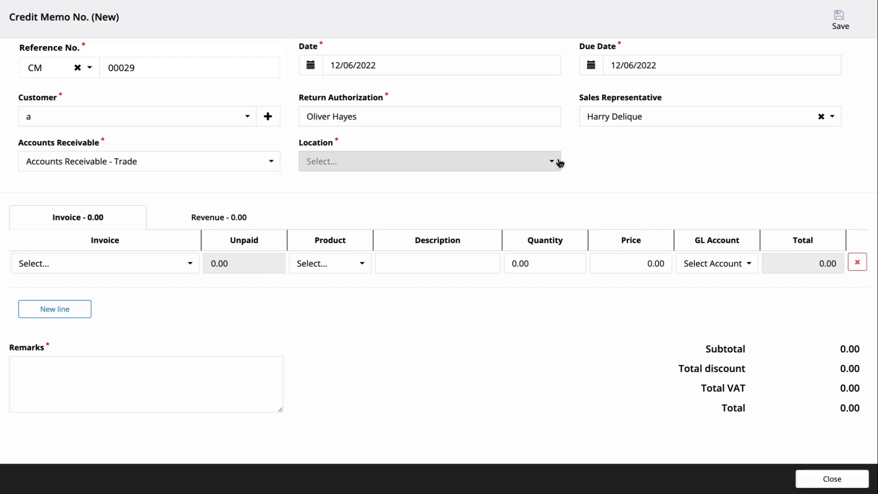
{"action": "left_click", "coordinate": [557, 163]}
{"action": "left_click", "coordinate": [491, 193]}
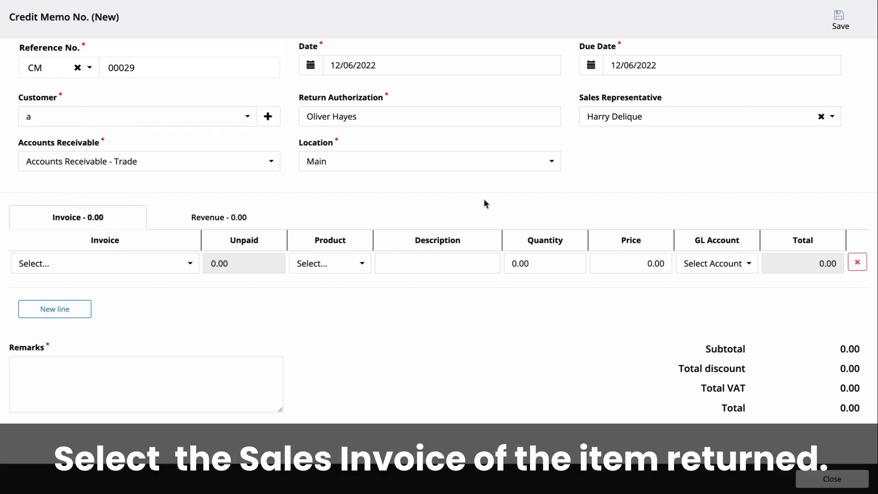
- Add a line for invoice SI-7075, product 1000-20, quantity 5 at 50.00, totalling 250.00
{"action": "left_click", "coordinate": [164, 258]}
{"action": "left_click", "coordinate": [153, 281]}
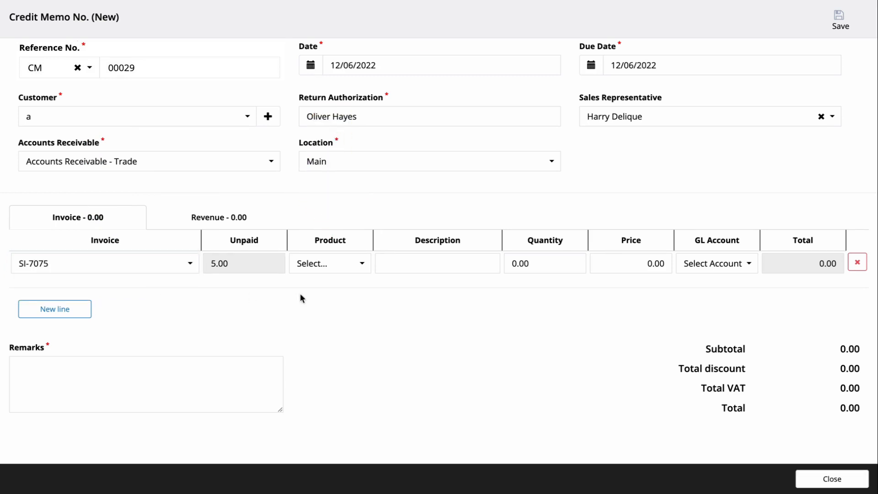
{"action": "left_click", "coordinate": [321, 271]}
{"action": "left_click", "coordinate": [322, 280]}
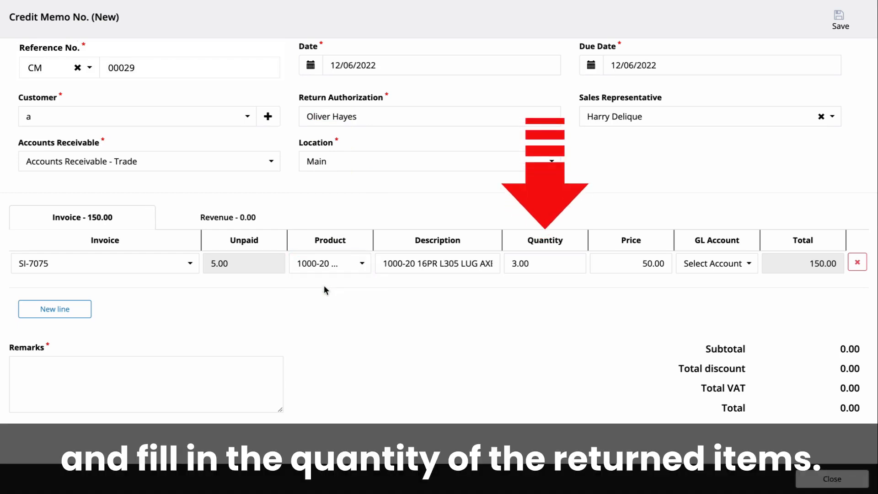
{"action": "left_click_drag", "start_coordinate": [518, 259], "coordinate": [510, 260]}
{"action": "type", "text": "5"}
{"action": "left_click", "coordinate": [520, 298]}
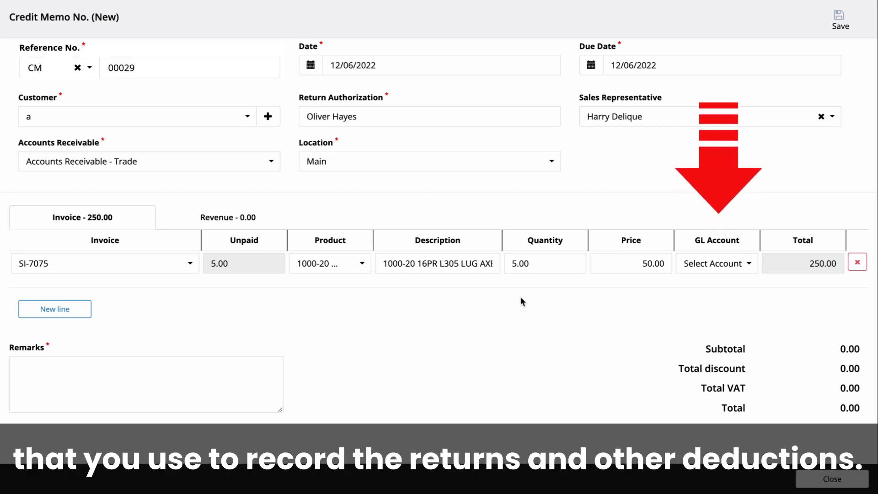
- Charge the invoice line to Sales Returns and Allowances and add a blank second invoice line
{"action": "left_click", "coordinate": [712, 264]}
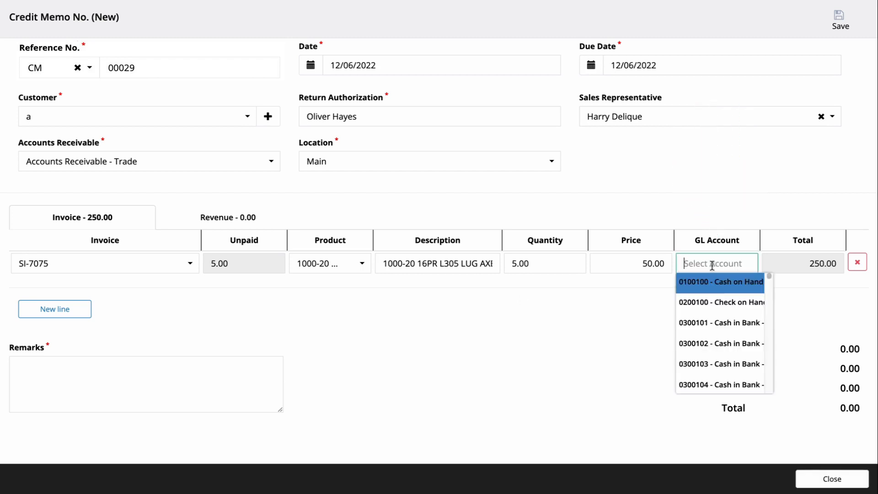
{"action": "type", "text": "s"}
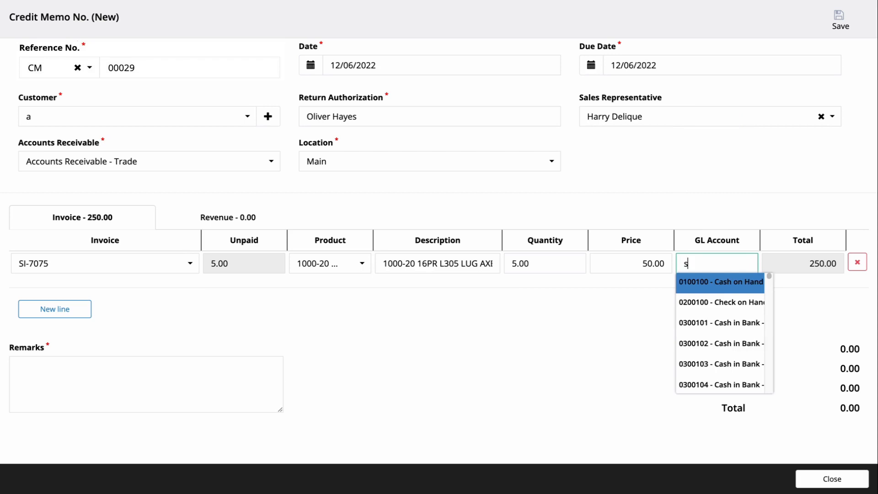
{"action": "type", "text": "ales re"}
{"action": "left_click", "coordinate": [716, 284]}
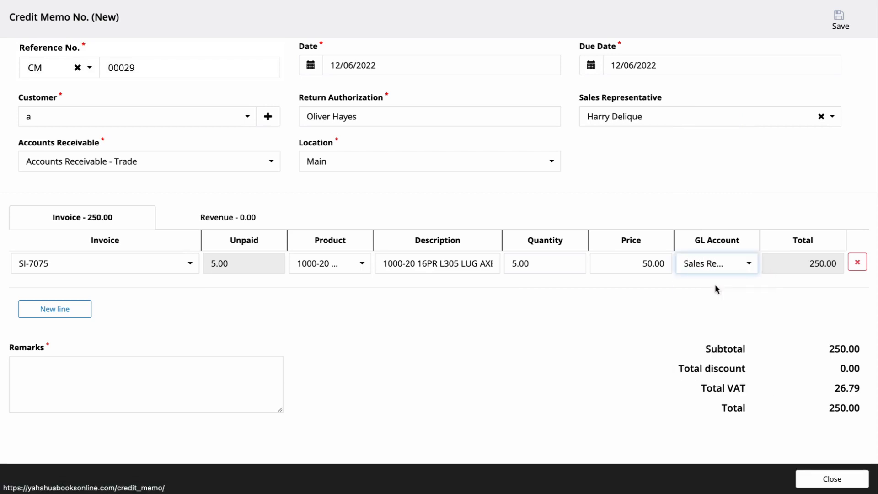
{"action": "left_click_drag", "start_coordinate": [675, 246], "coordinate": [615, 246]}
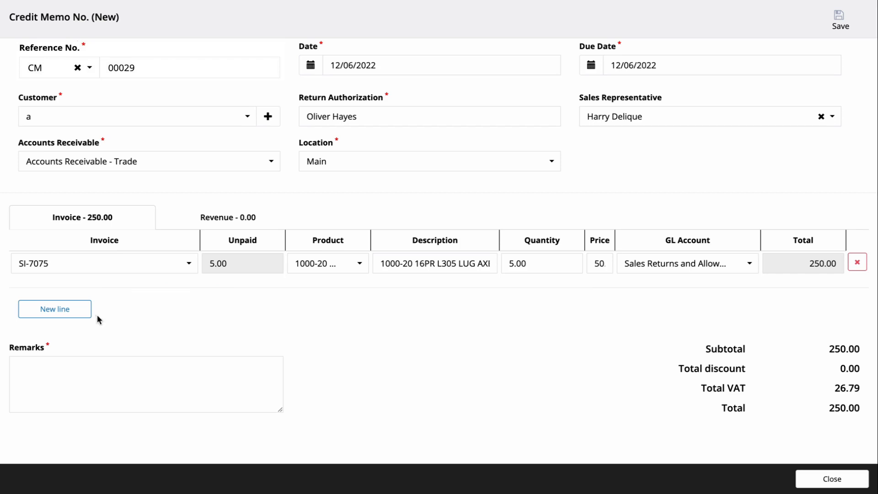
{"action": "left_click", "coordinate": [82, 318]}
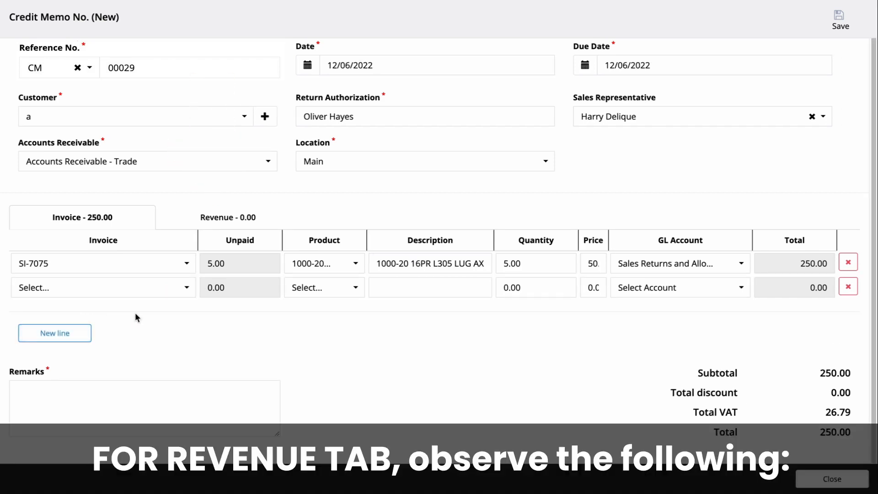
{"action": "left_click", "coordinate": [212, 218]}
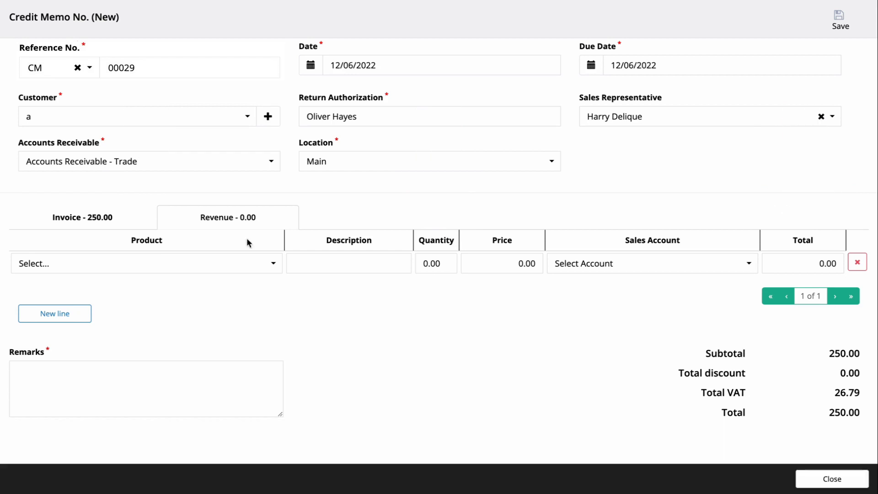
- Add a revenue line for Samsung Galaxy X with quantity 1 at 10,000.00
{"action": "left_click", "coordinate": [245, 263]}
{"action": "left_click", "coordinate": [245, 279]}
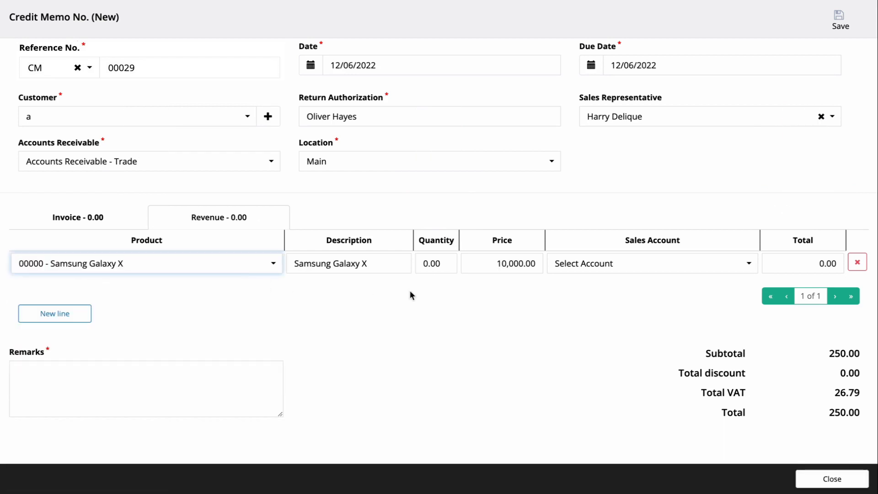
{"action": "left_click", "coordinate": [446, 265]}
{"action": "type", "text": "1"}
{"action": "left_click", "coordinate": [438, 304]}
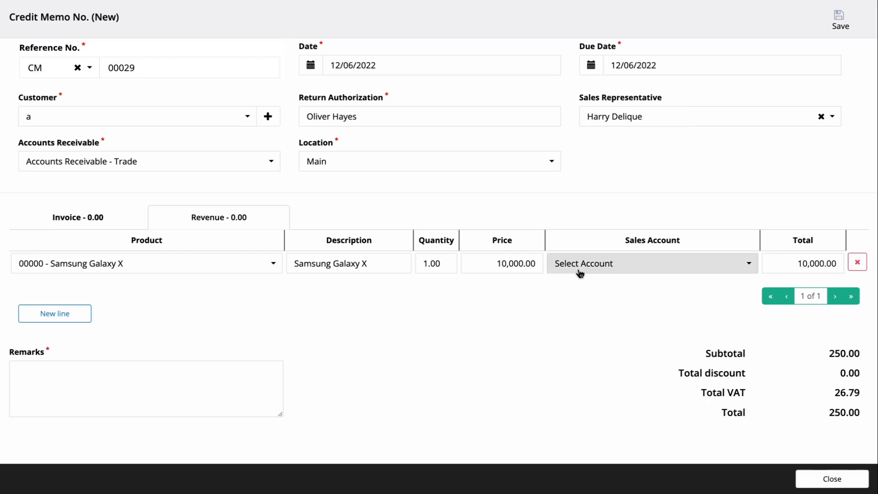
- Set the revenue line's sales account to Sales Returns and Allowances and add a blank line
{"action": "left_click", "coordinate": [579, 268]}
{"action": "type", "text": "sales returns"}
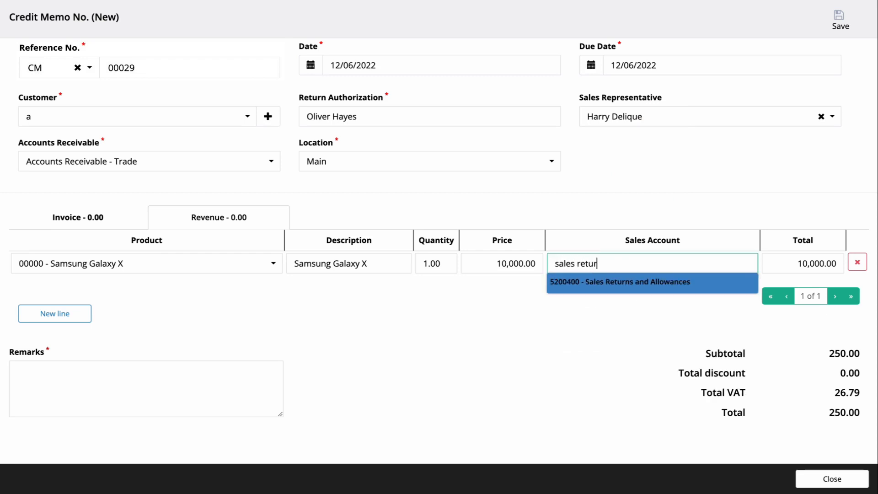
{"action": "key", "text": "Return"}
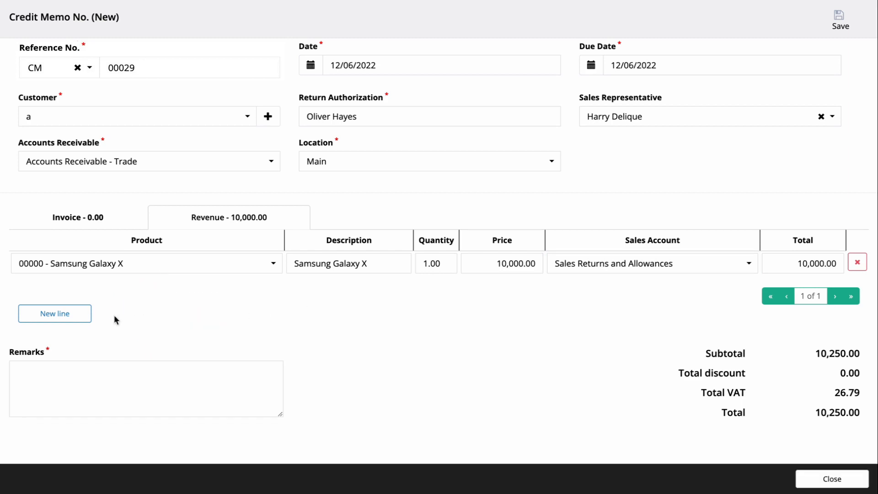
{"action": "left_click", "coordinate": [55, 314]}
- Enter the remark 'A company - credit memo' and save credit memo CM-00029
{"action": "scroll", "coordinate": [277, 320], "scroll_direction": "down", "scroll_amount": 1}
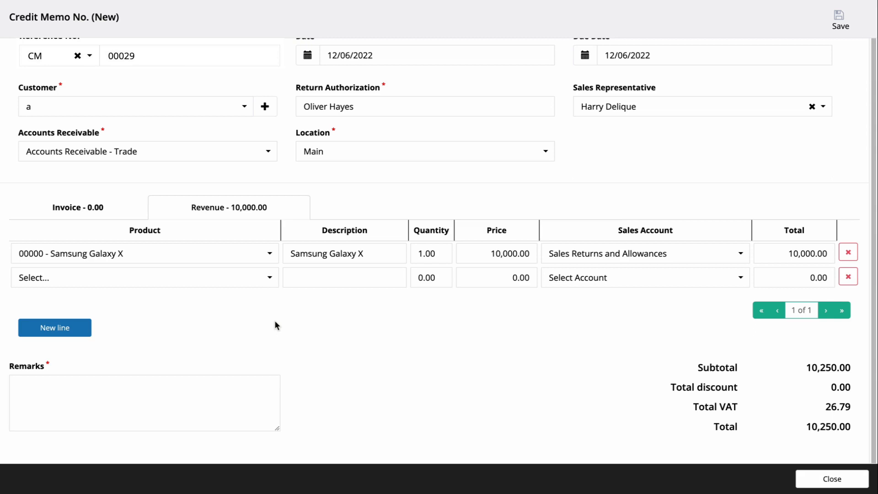
{"action": "left_click", "coordinate": [141, 419]}
{"action": "type", "text": "A"}
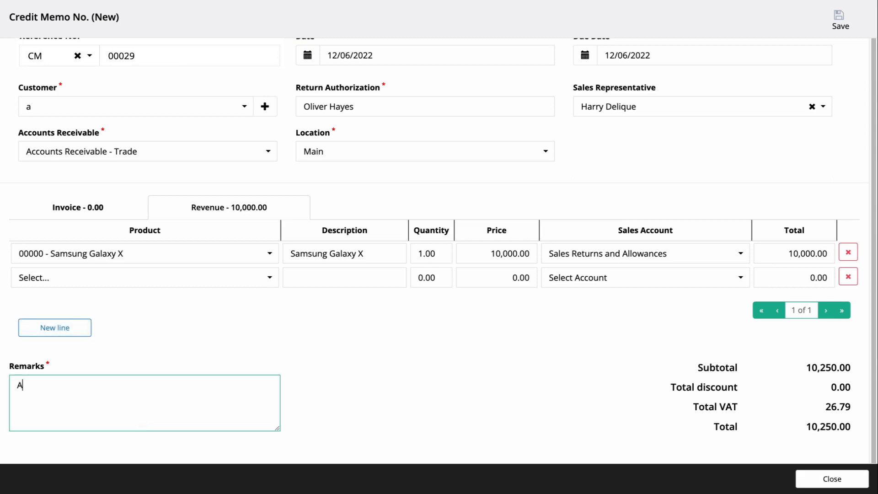
{"action": "type", "text": " company - credit memo"}
{"action": "left_click", "coordinate": [379, 352]}
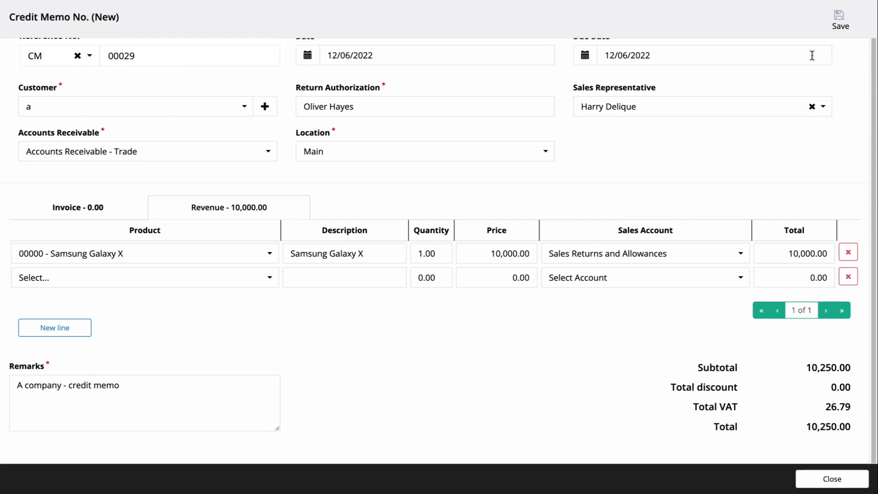
{"action": "left_click", "coordinate": [839, 20]}
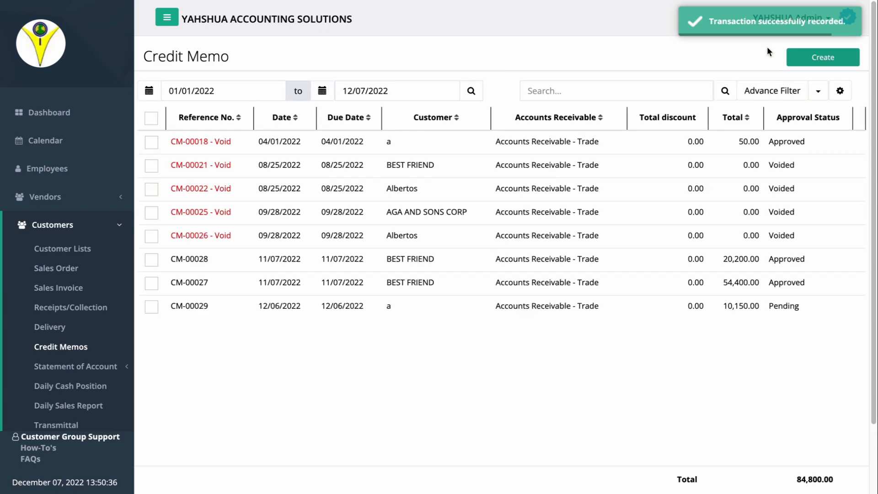